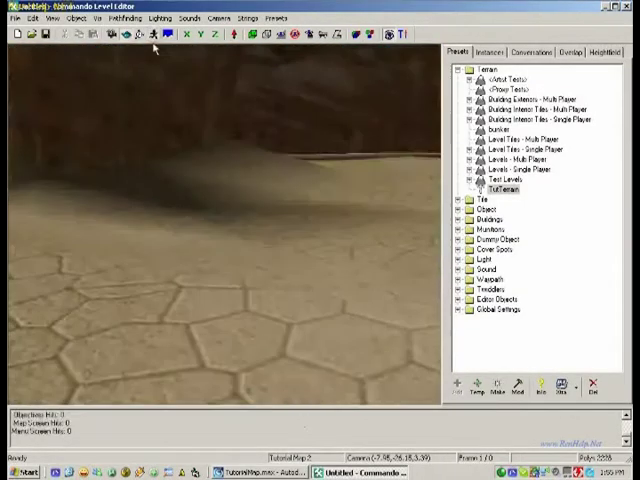
Switch from Commando Level Editor to the TutorialMap.max scene in 3ds Max
key(alt+Tab)
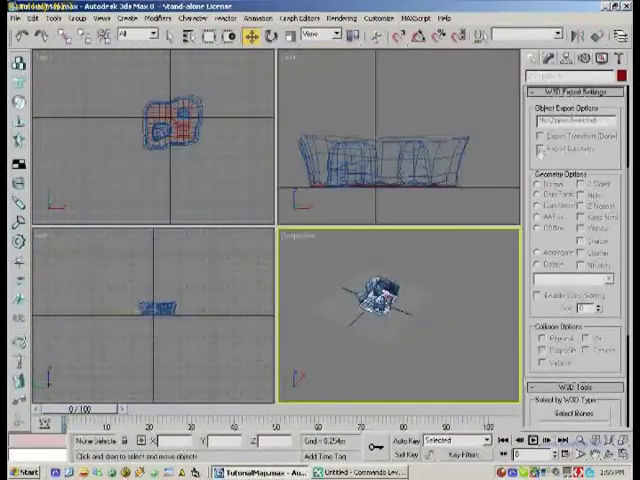
Draw a box primitive in the Front viewport and move it to enclose the canyon terrain
click(533, 59)
click(551, 138)
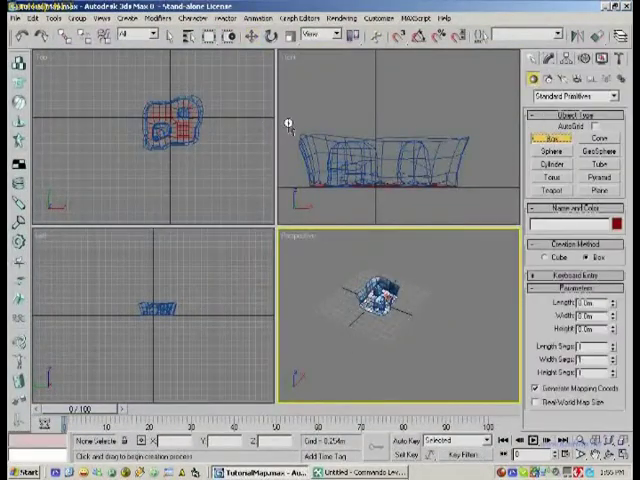
drag(289, 126, 474, 196)
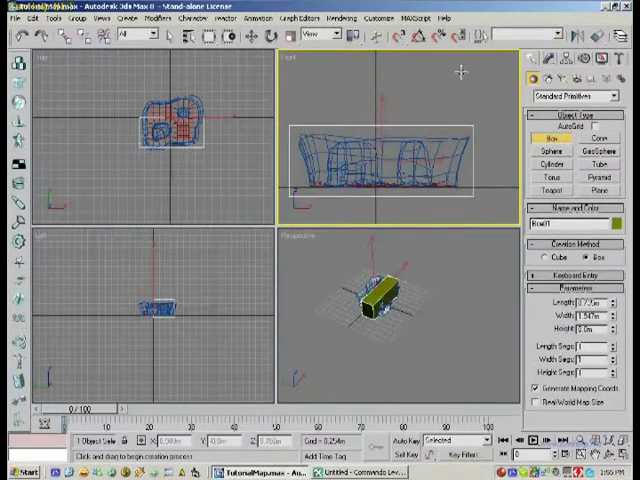
click(251, 36)
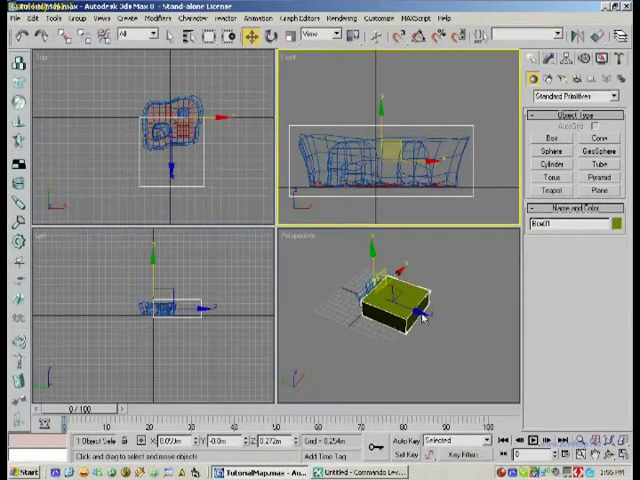
mouse_move(414, 306)
mouse_down()
mouse_move(383, 302)
mouse_move(403, 300)
mouse_up()
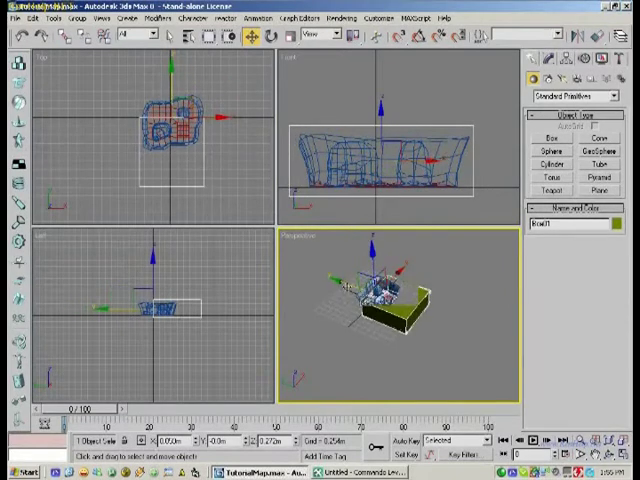
mouse_move(335, 270)
mouse_down()
mouse_move(323, 272)
mouse_move(329, 279)
mouse_up()
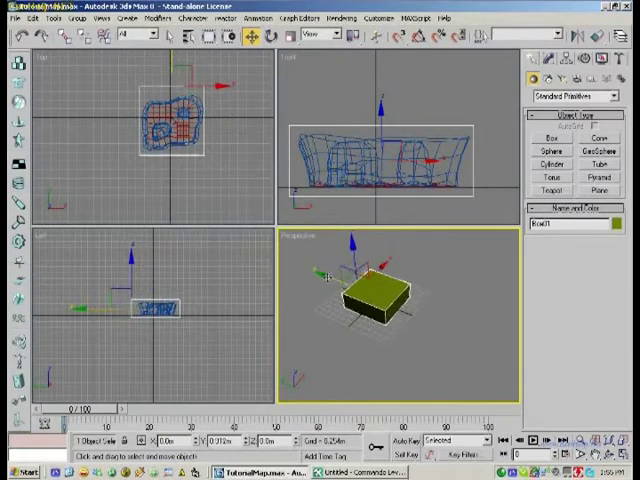
click(550, 58)
Apply the Normal modifier to Box01 so its faces point inward
click(575, 92)
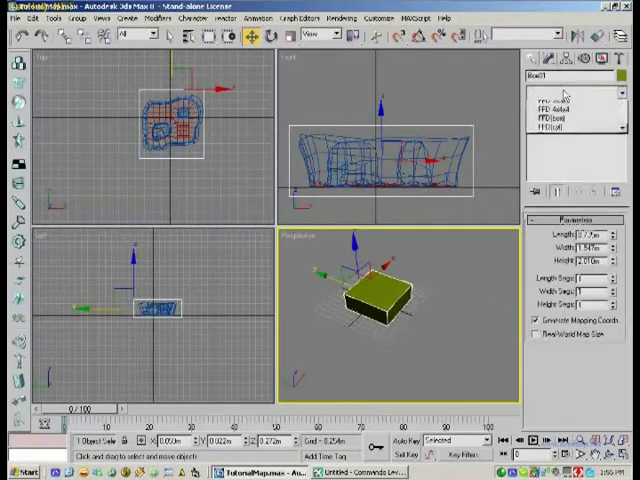
drag(628, 130, 628, 300)
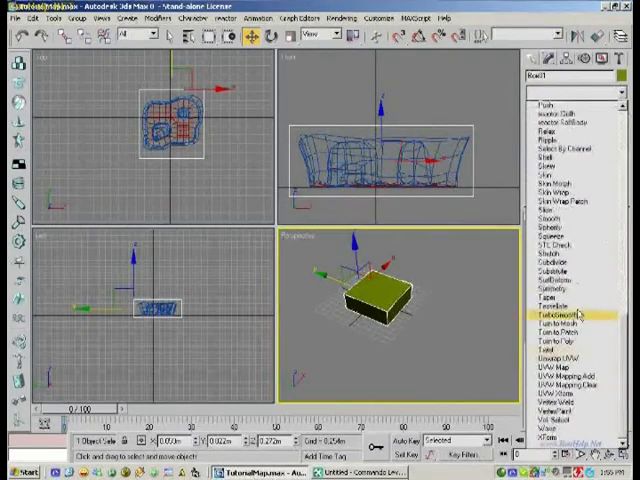
scroll(568, 148, down, 5)
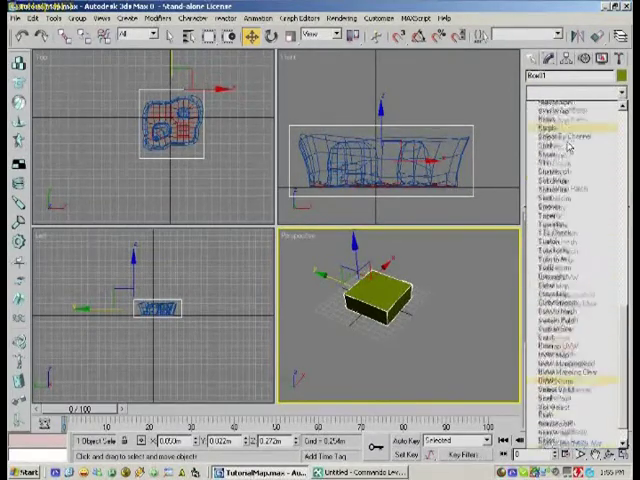
scroll(568, 148, down, 3)
scroll(568, 148, up, 3)
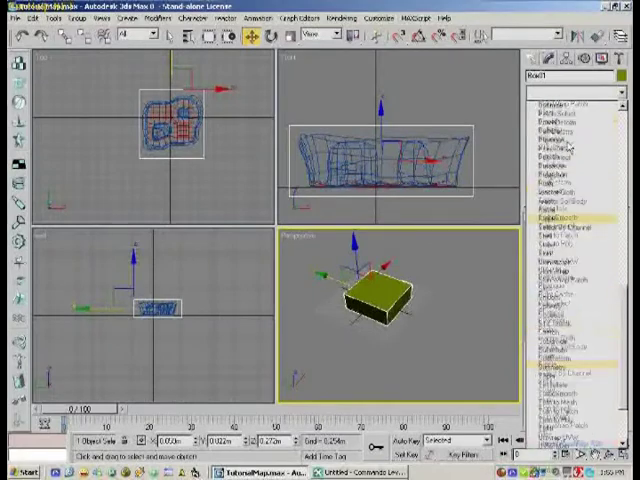
scroll(568, 148, down, 3)
scroll(568, 148, up, 5)
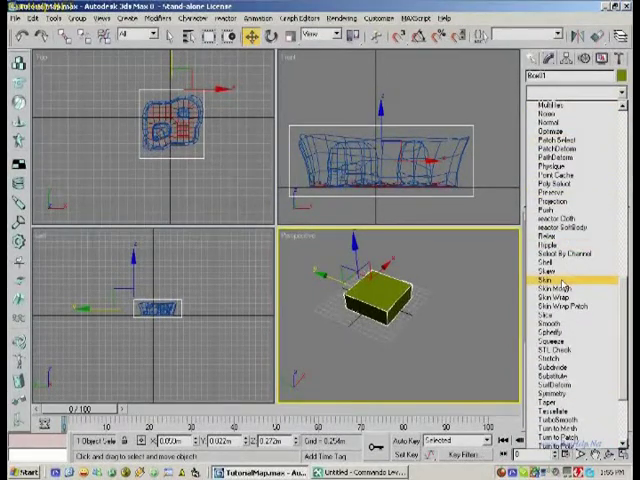
scroll(575, 288, down, 6)
scroll(583, 297, up, 5)
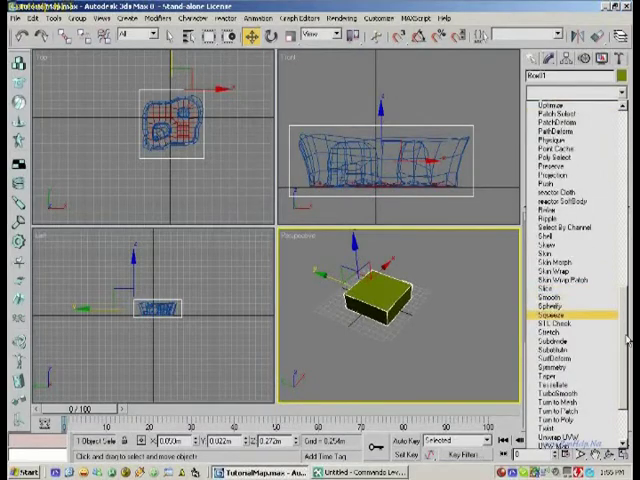
scroll(600, 330, up, 10)
scroll(590, 330, down, 3)
scroll(580, 330, down, 3)
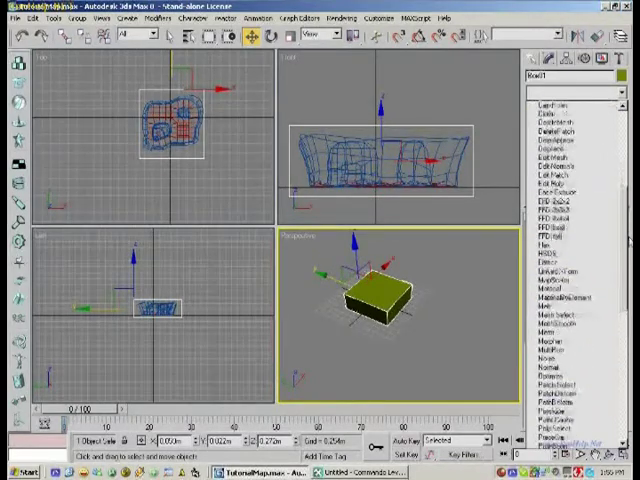
click(550, 367)
Inspect the inverted box in the perspective view and convert Box01 to Editable Poly
click(457, 317)
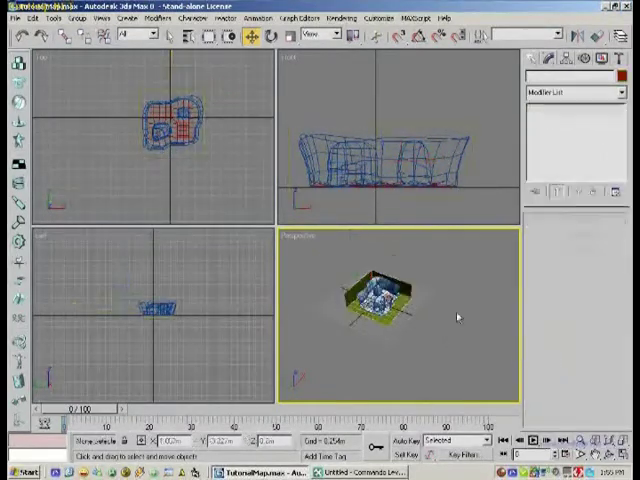
click(596, 455)
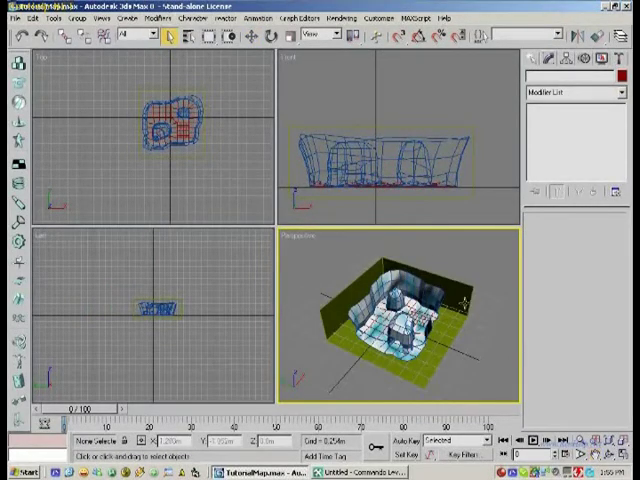
click(464, 302)
click(621, 59)
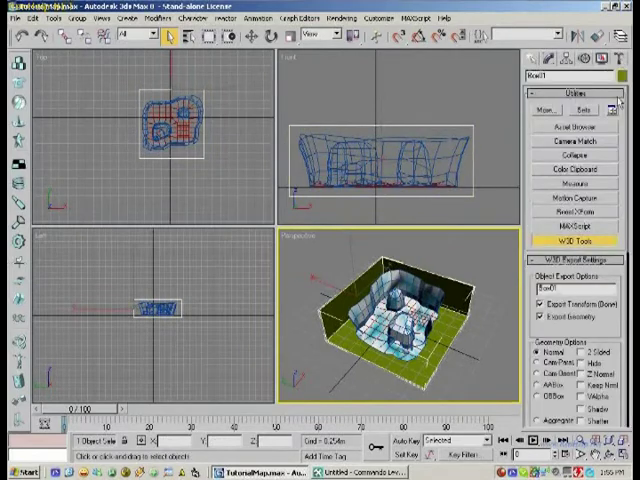
right_click(494, 318)
mouse_move(478, 413)
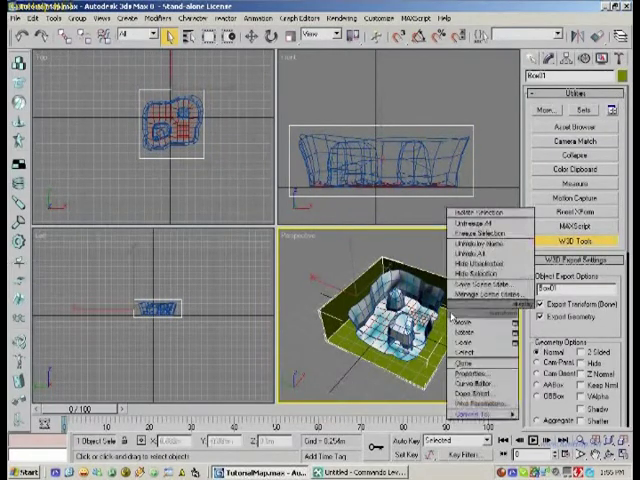
click(560, 455)
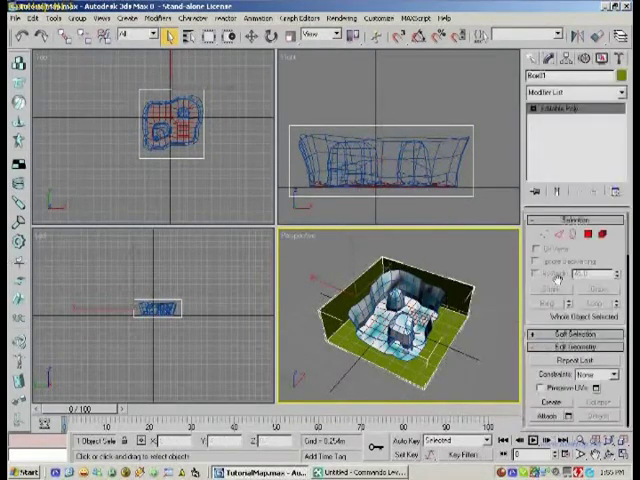
Set Box01's W3D flags: 2 Sided, Hide, and Physical, Projectile and Vehicle collision
click(621, 59)
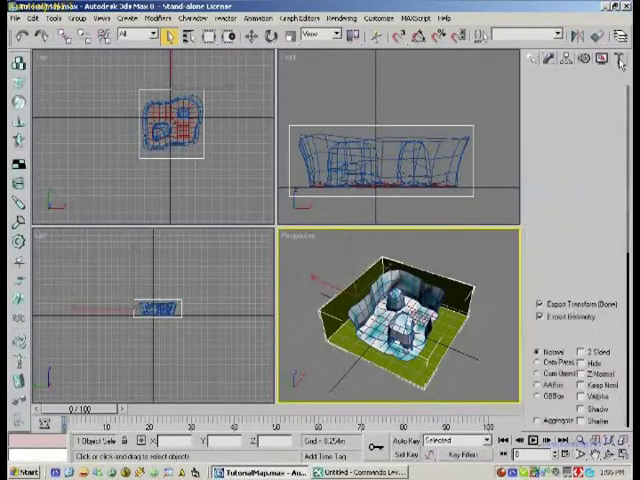
scroll(531, 334, down, 5)
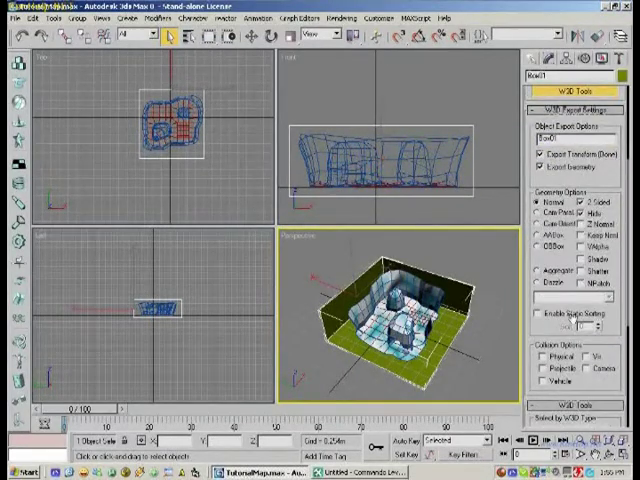
click(563, 355)
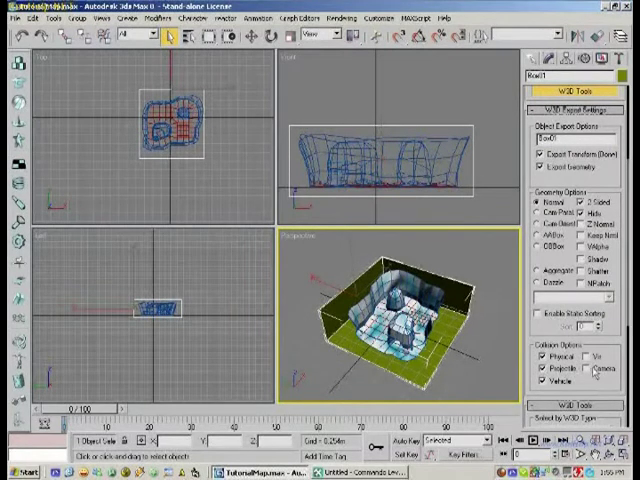
click(435, 240)
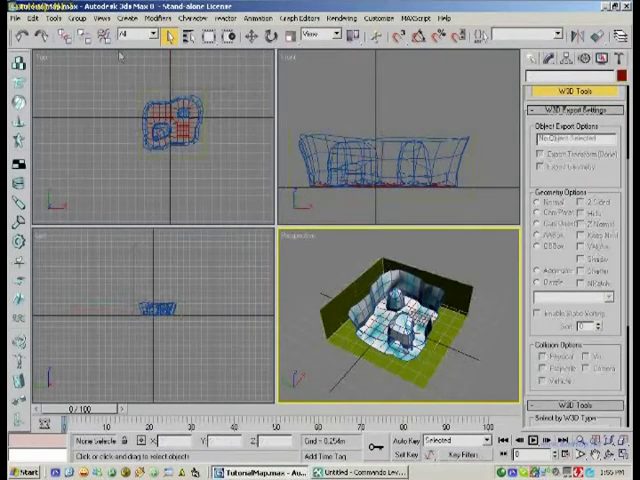
Export the scene as W3D over the existing file, then return to Commando Level Editor
click(16, 19)
click(60, 246)
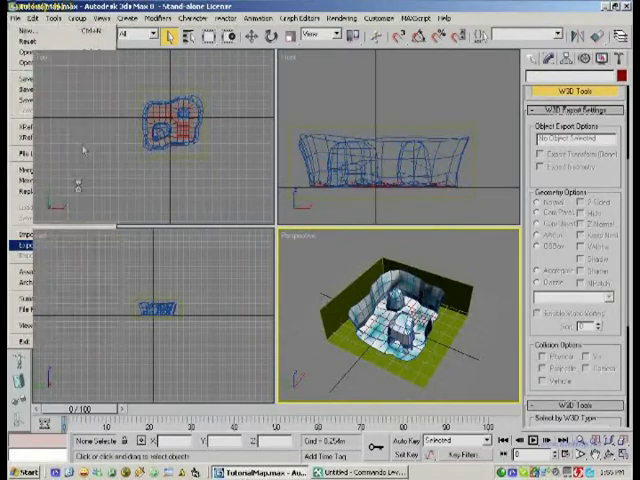
double_click(46, 119)
click(293, 264)
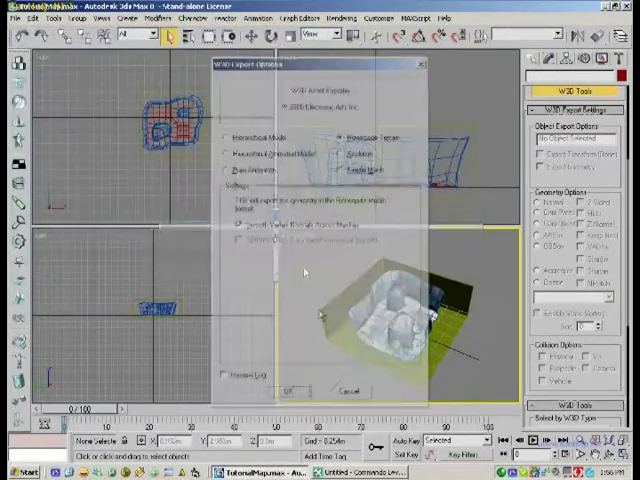
click(300, 389)
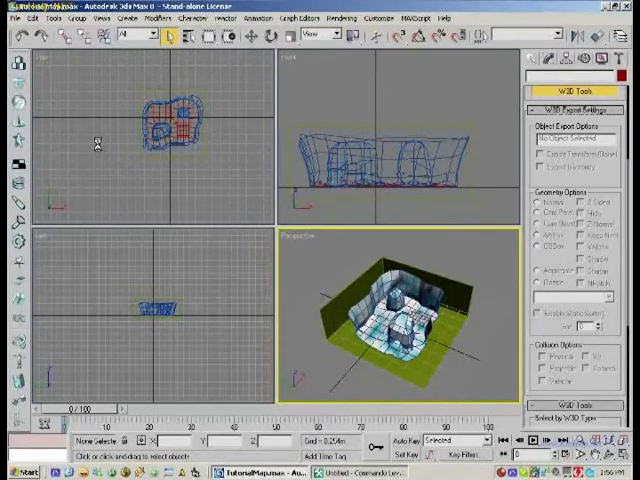
click(380, 472)
Start a new level without saving the old one and add the TutTerrain terrain
click(17, 33)
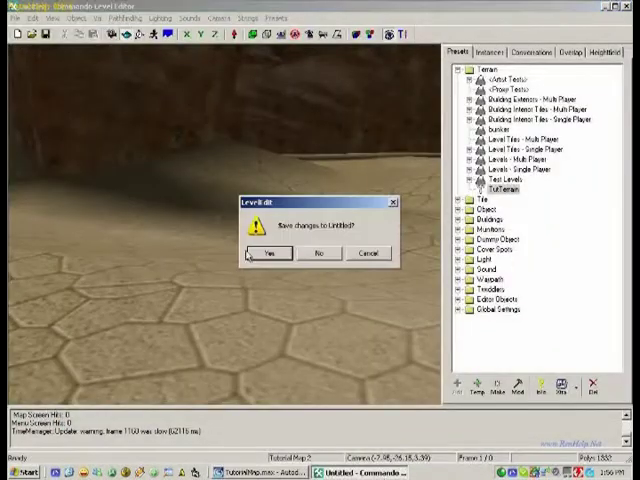
click(319, 254)
click(497, 386)
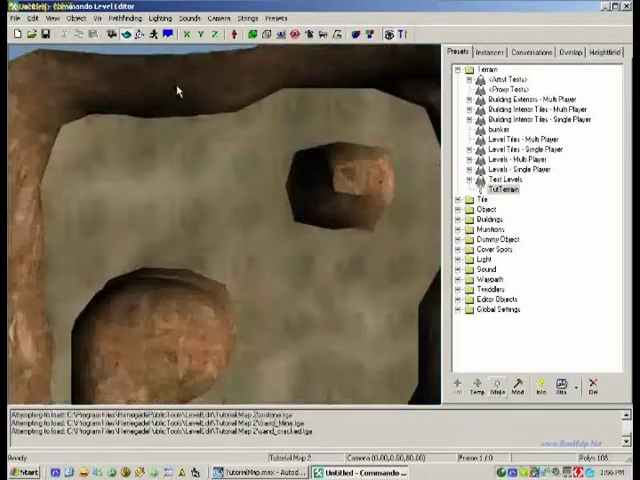
Run a vertex light solve with Check Occlusion and fly the camera into the canyon
click(160, 18)
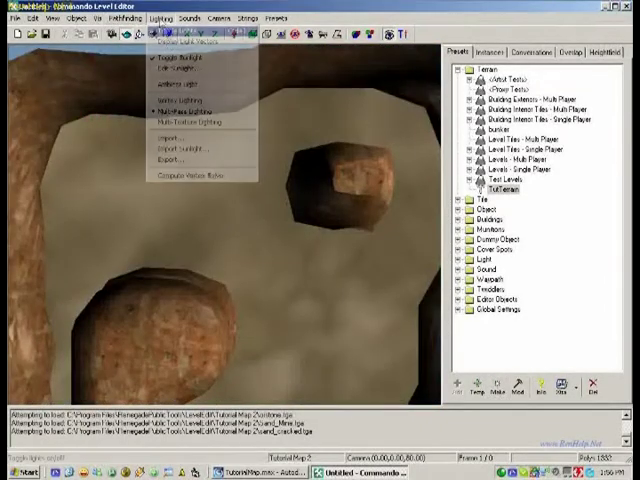
click(197, 177)
click(310, 221)
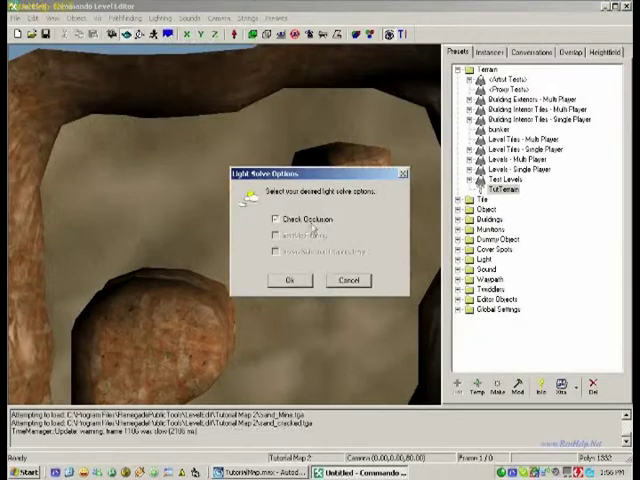
click(291, 281)
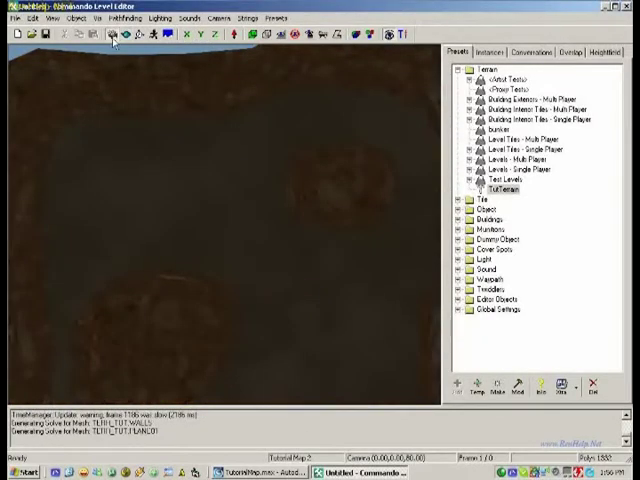
mouse_move(204, 236)
right_down()
mouse_move(240, 312)
mouse_move(204, 221)
right_up()
mouse_move(270, 321)
right_down()
mouse_move(241, 271)
mouse_move(184, 281)
mouse_move(117, 259)
mouse_move(368, 246)
right_up()
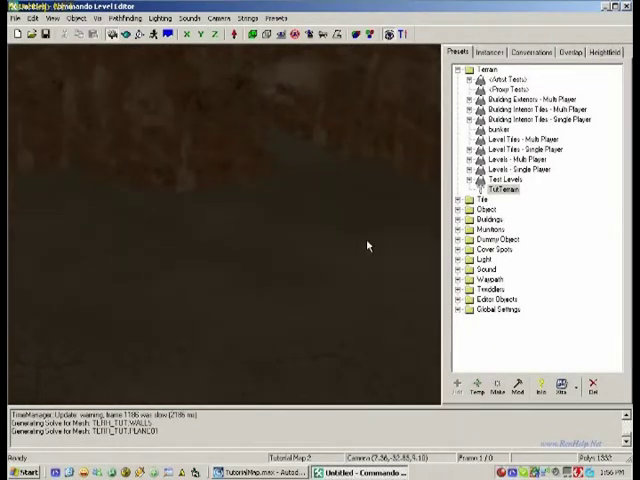
click(458, 259)
Add a Lightscape Imported point light, move it into the canyon, and review its settings
click(497, 385)
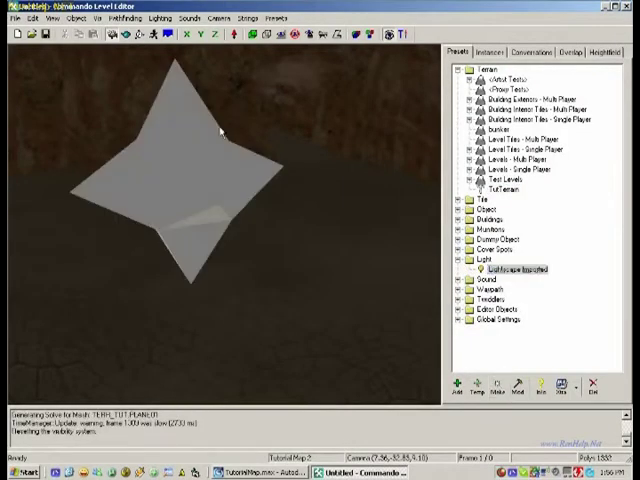
mouse_move(231, 200)
mouse_down()
mouse_move(271, 136)
mouse_move(343, 133)
mouse_move(340, 148)
mouse_up()
double_click(340, 148)
click(268, 104)
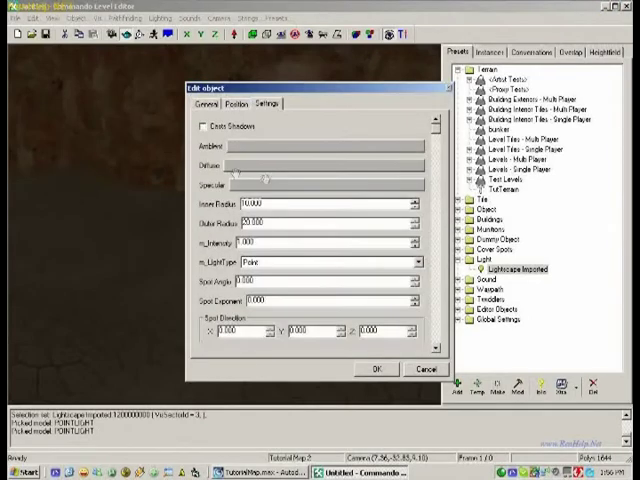
click(377, 369)
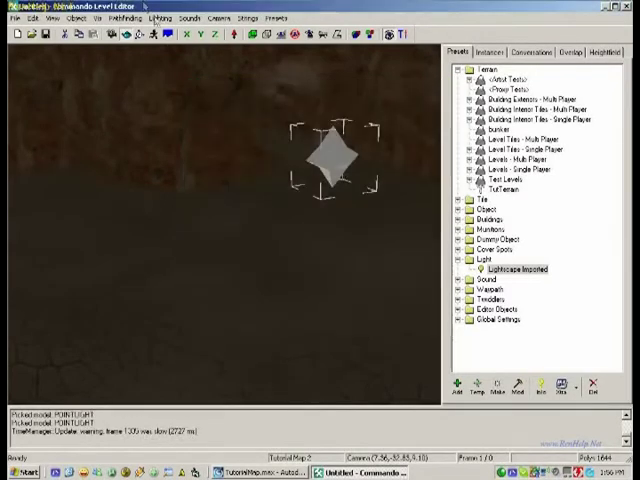
Recompute the vertex light solve with the new point light
click(162, 18)
click(214, 174)
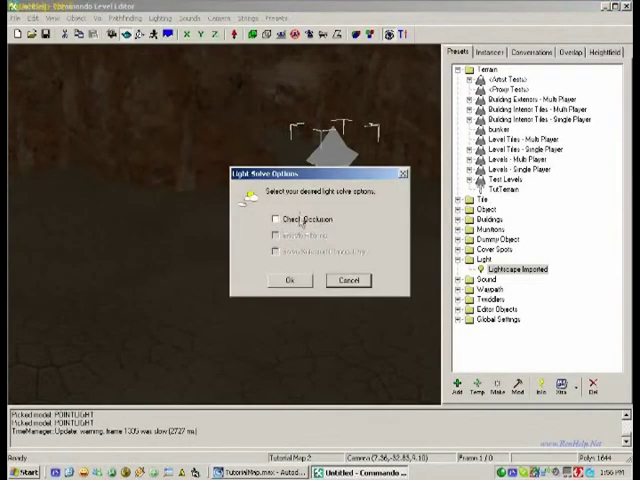
click(291, 282)
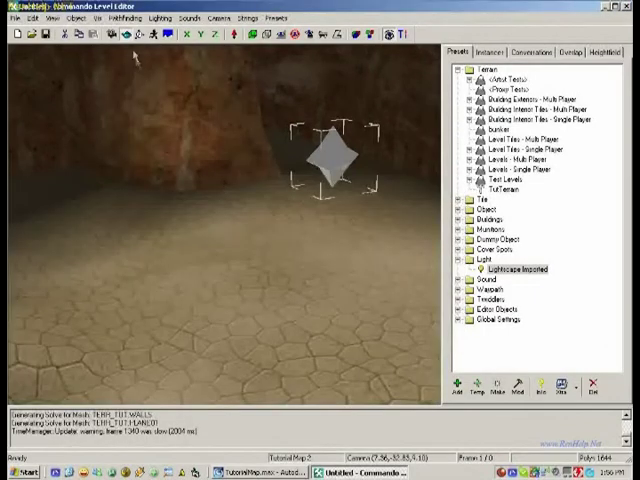
scroll(271, 269, down, 5)
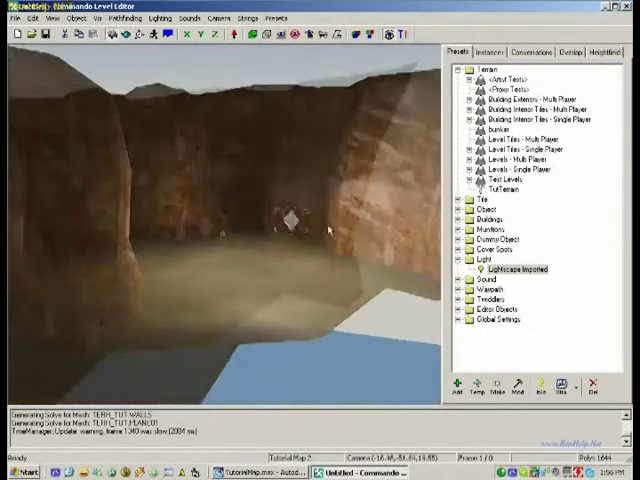
scroll(313, 236, down, 5)
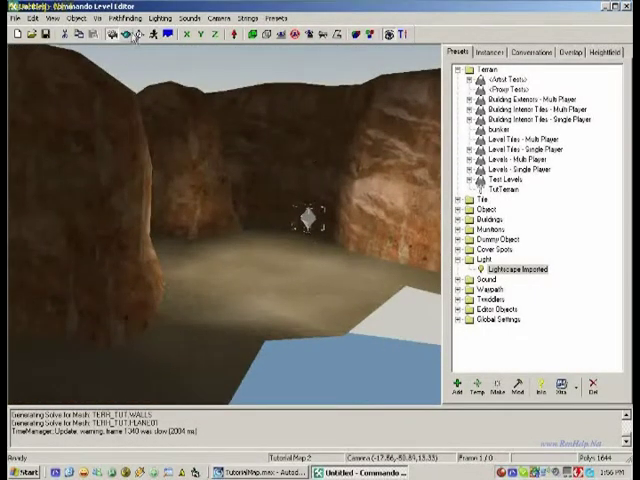
Enable Casts Shadows on the point light in its Settings tab
click(308, 222)
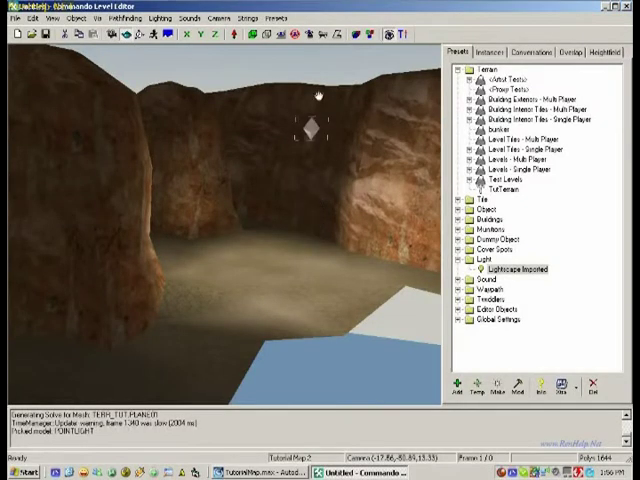
double_click(313, 118)
click(267, 103)
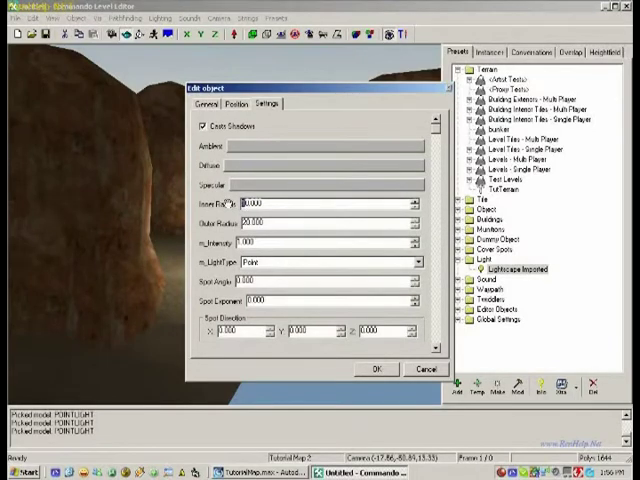
click(374, 370)
Recompute the vertex light solve with the updated point light
click(163, 18)
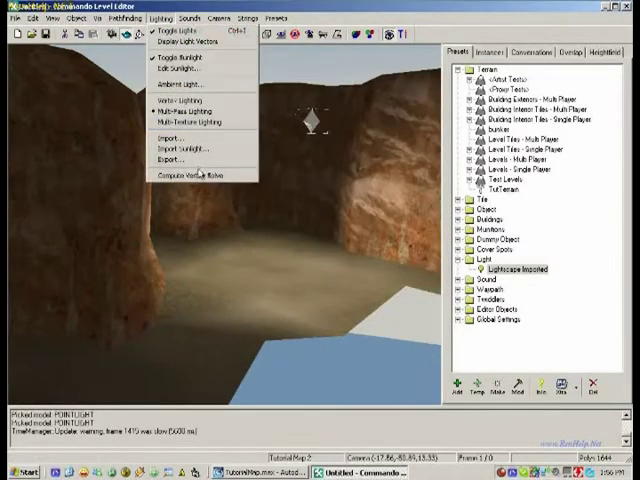
click(200, 173)
click(288, 281)
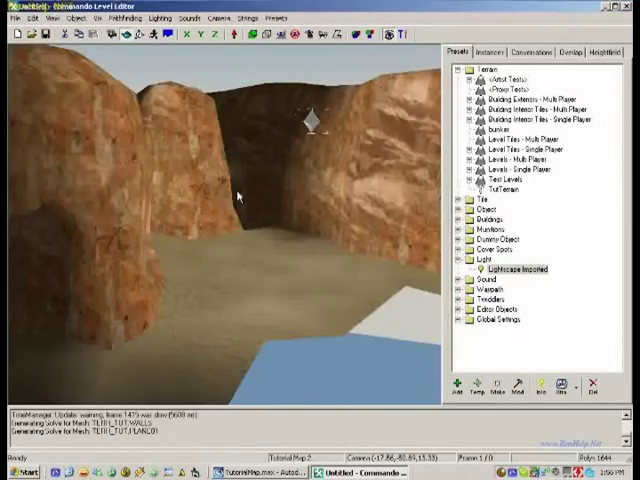
Fly the camera through the canyon and past the rock arch to inspect the lighting
mouse_move(247, 240)
right_down()
mouse_move(153, 217)
mouse_move(293, 211)
mouse_move(201, 240)
mouse_move(236, 226)
mouse_move(320, 269)
mouse_move(229, 264)
mouse_move(321, 296)
mouse_move(121, 266)
mouse_move(281, 217)
mouse_move(145, 205)
mouse_move(185, 217)
right_up()
mouse_move(112, 218)
right_down()
mouse_move(234, 166)
mouse_move(329, 196)
mouse_move(242, 268)
right_up()
mouse_move(358, 170)
right_down()
mouse_move(314, 131)
mouse_move(305, 142)
right_up()
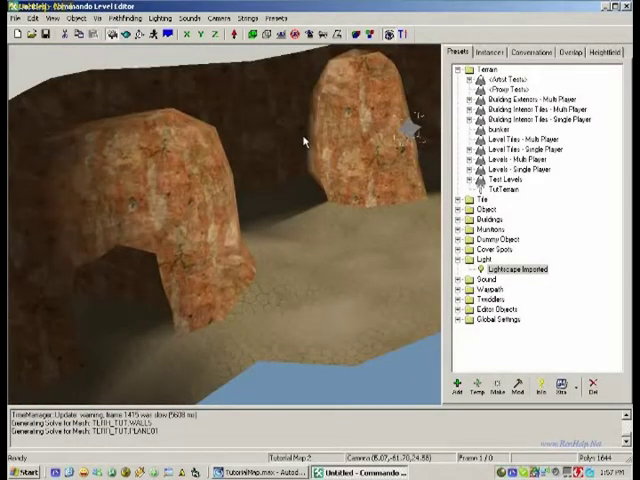
right_drag(306, 142, 340, 232)
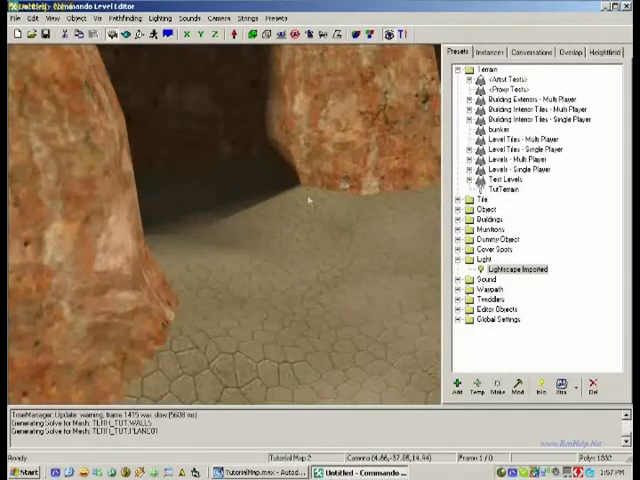
mouse_move(309, 202)
right_down()
mouse_move(264, 257)
mouse_move(326, 211)
mouse_move(224, 251)
mouse_move(275, 268)
mouse_move(279, 243)
mouse_move(331, 211)
mouse_move(312, 128)
right_up()
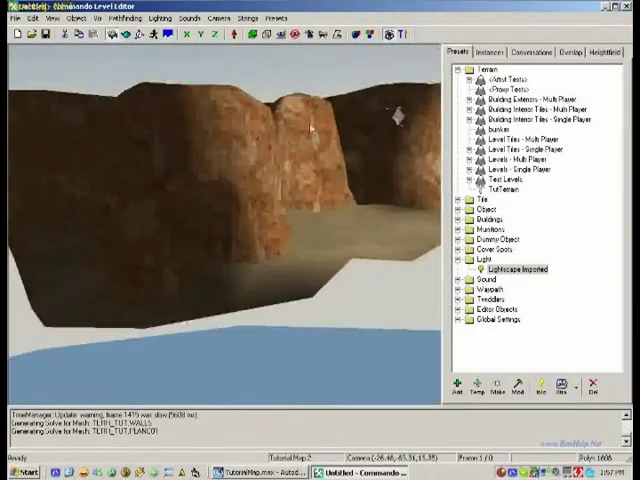